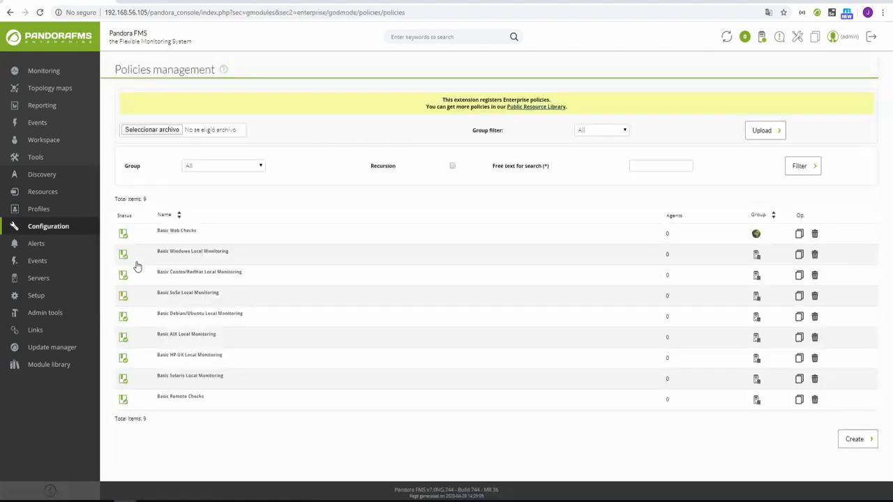
Start a new policy named Linux Services in the Servers group, described as 'Services for Linux Servers'.
{"action": "mouse_move", "coordinate": [174, 233]}
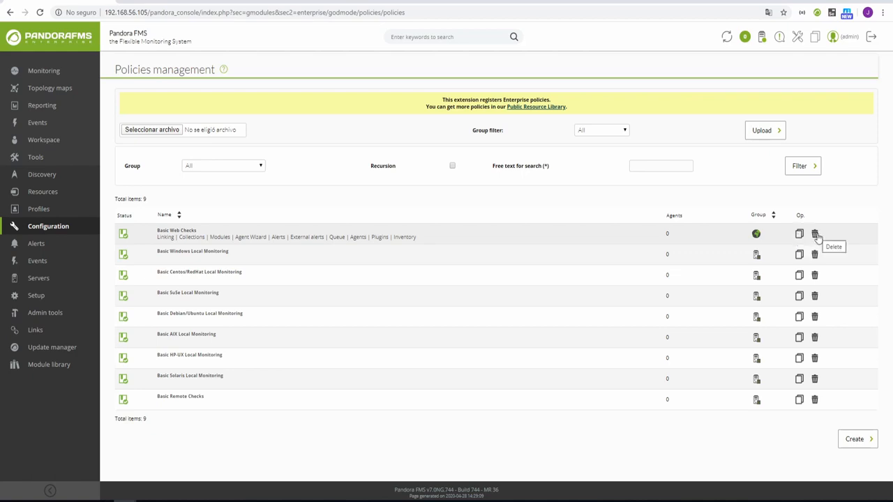
{"action": "left_click", "coordinate": [854, 441]}
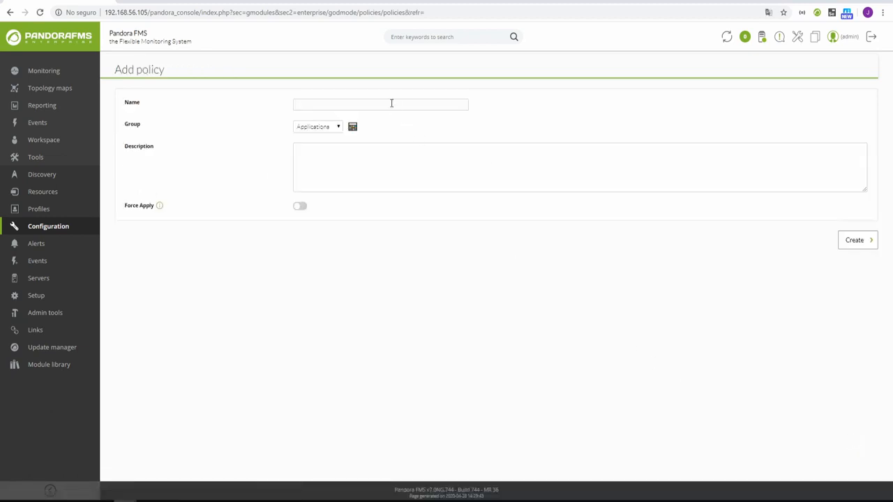
{"action": "left_click", "coordinate": [392, 103]}
{"action": "type", "text": "Linux Services"}
{"action": "left_click", "coordinate": [324, 131]}
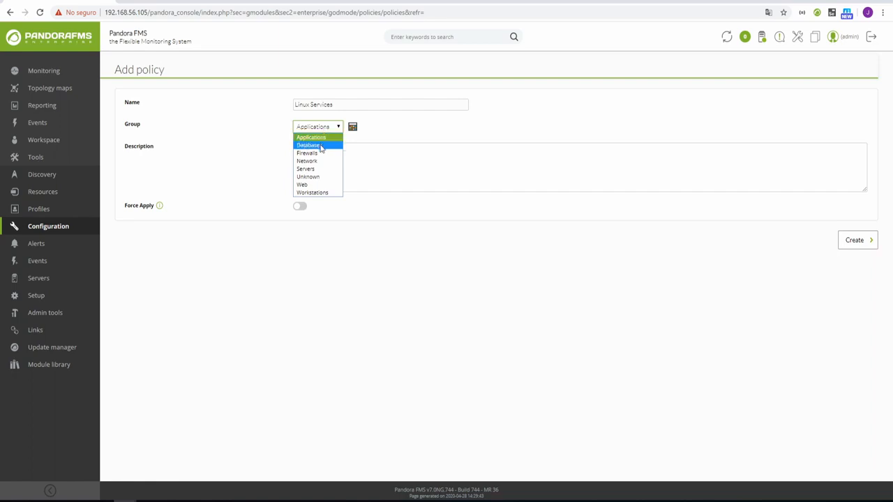
{"action": "left_click", "coordinate": [313, 171]}
{"action": "left_click", "coordinate": [314, 157]}
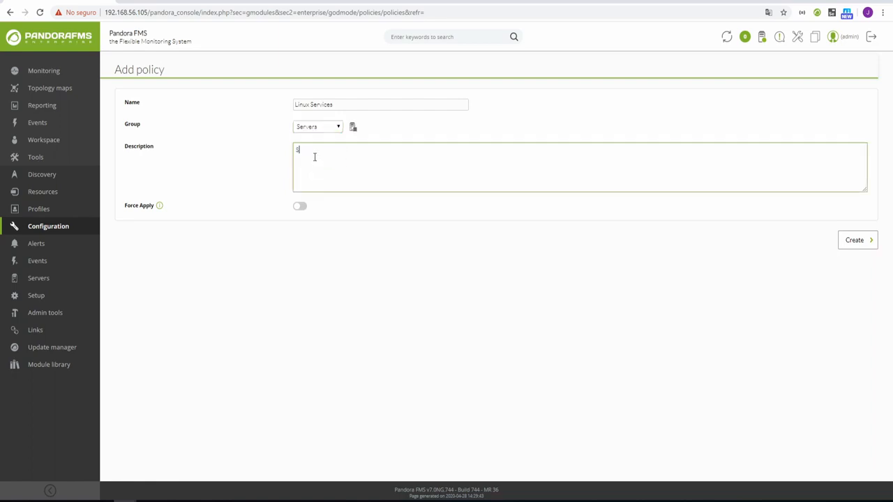
{"action": "type", "text": "Services for Linux Servers"}
Save the Linux Services policy and open a new data server module form from its Modules page.
{"action": "left_click", "coordinate": [853, 244]}
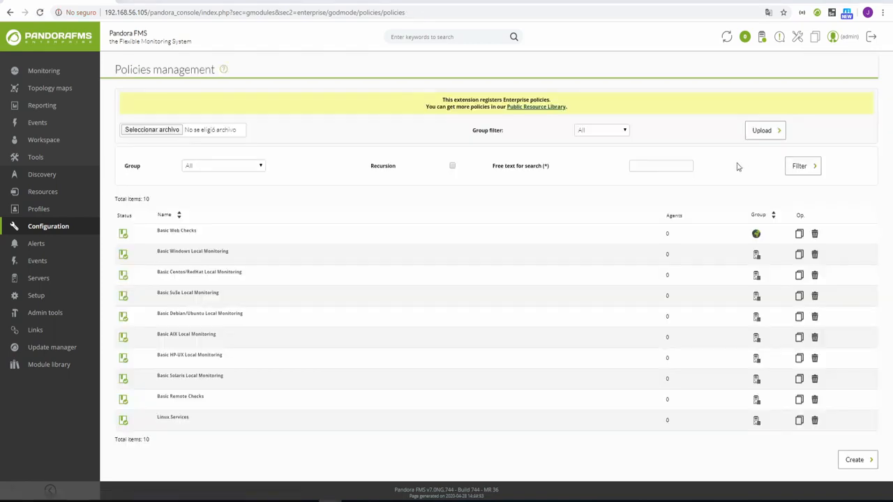
{"action": "mouse_move", "coordinate": [164, 419]}
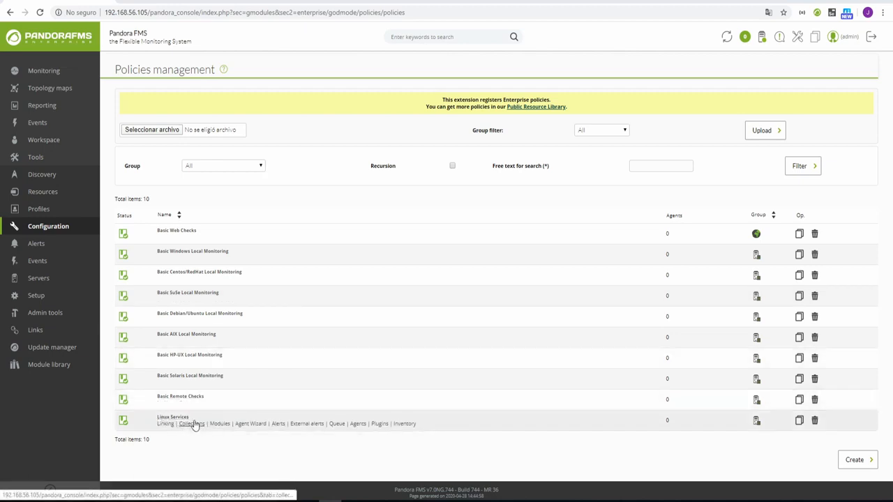
{"action": "left_click", "coordinate": [216, 424]}
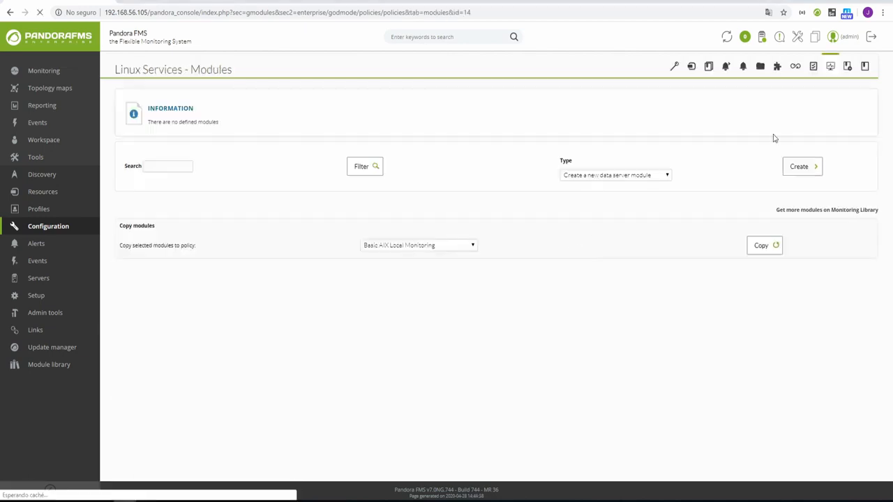
{"action": "left_click", "coordinate": [652, 176]}
{"action": "left_click", "coordinate": [654, 186]}
{"action": "left_click", "coordinate": [784, 173]}
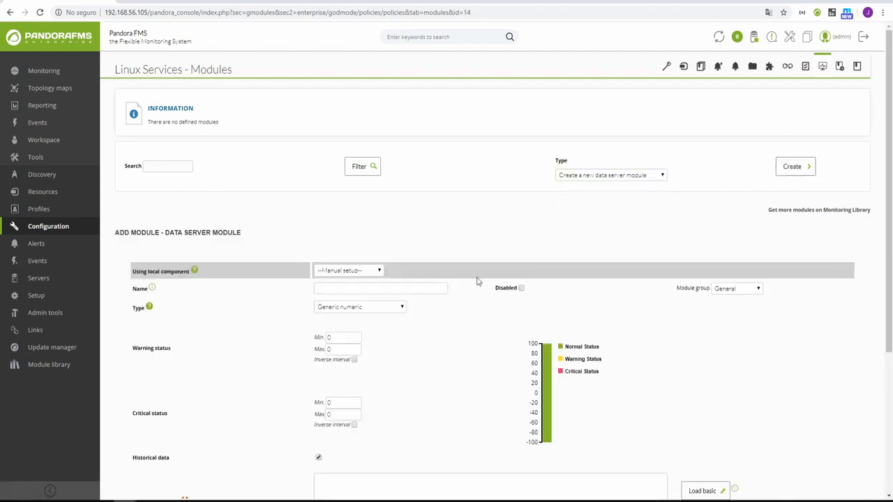
Name the module Service http and set its type to Generic boolean.
{"action": "scroll", "coordinate": [477, 281], "scroll_direction": "down", "scroll_amount": 3}
{"action": "left_click", "coordinate": [341, 141]}
{"action": "left_click", "coordinate": [343, 179]}
{"action": "scroll", "coordinate": [450, 256], "scroll_direction": "down", "scroll_amount": 1}
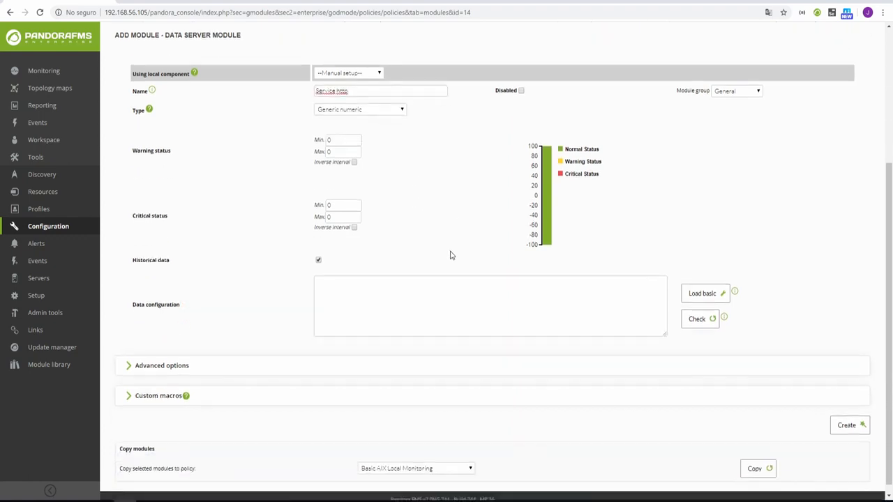
{"action": "left_click", "coordinate": [351, 102]}
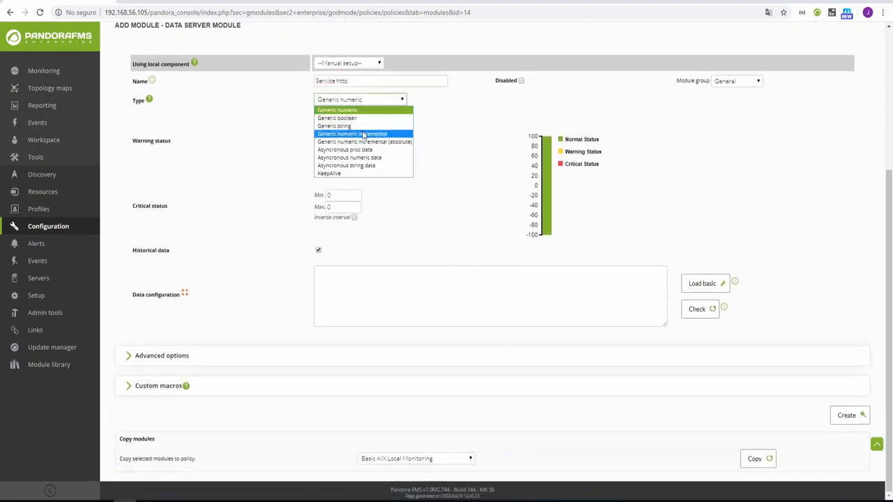
{"action": "left_click", "coordinate": [337, 118]}
Load the basic data template, set module_exec to 'service http status', and delete the threshold lines.
{"action": "left_click", "coordinate": [701, 283]}
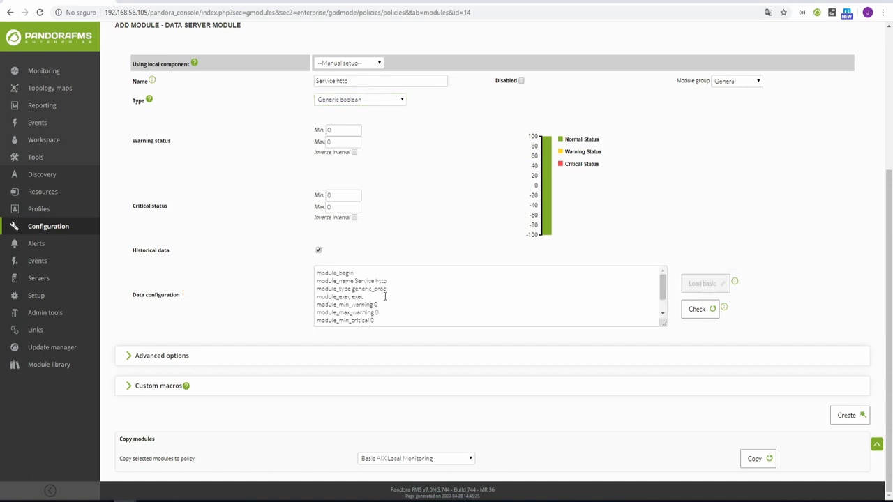
{"action": "left_click", "coordinate": [367, 297]}
{"action": "key", "text": "BackSpace"}
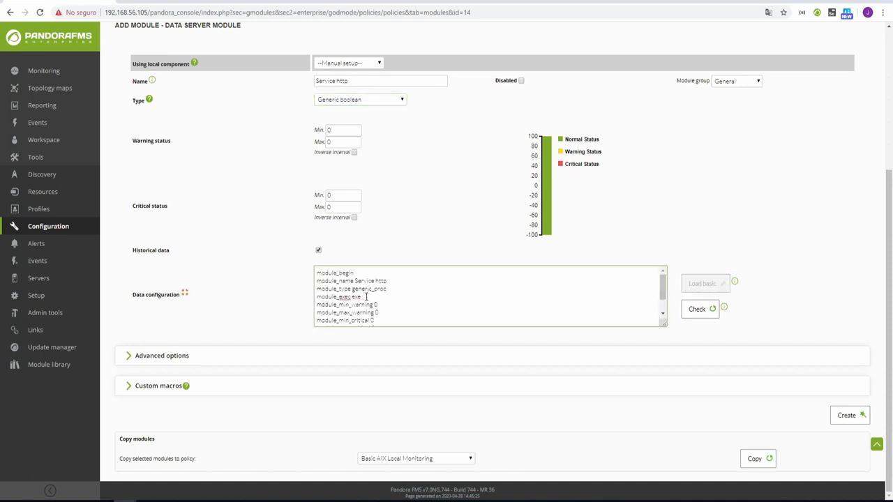
{"action": "type", "text": "service http status | grep active | wc -l"}
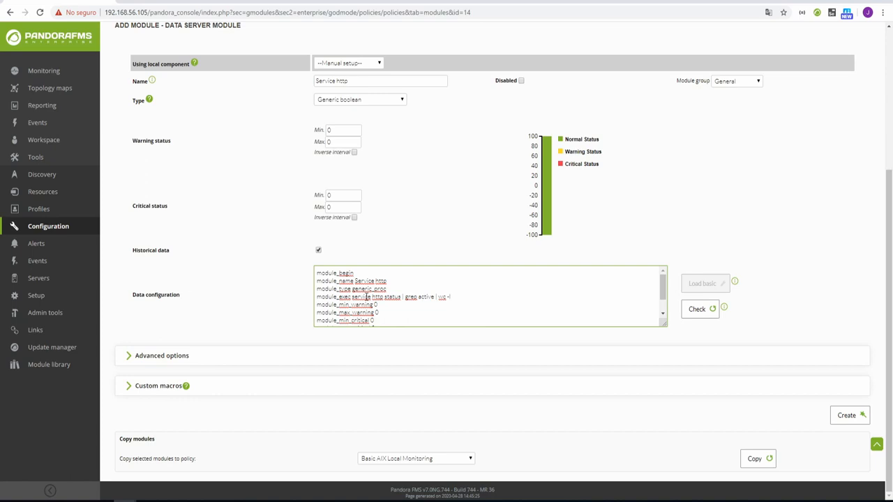
{"action": "scroll", "coordinate": [357, 298], "scroll_direction": "down", "scroll_amount": 1}
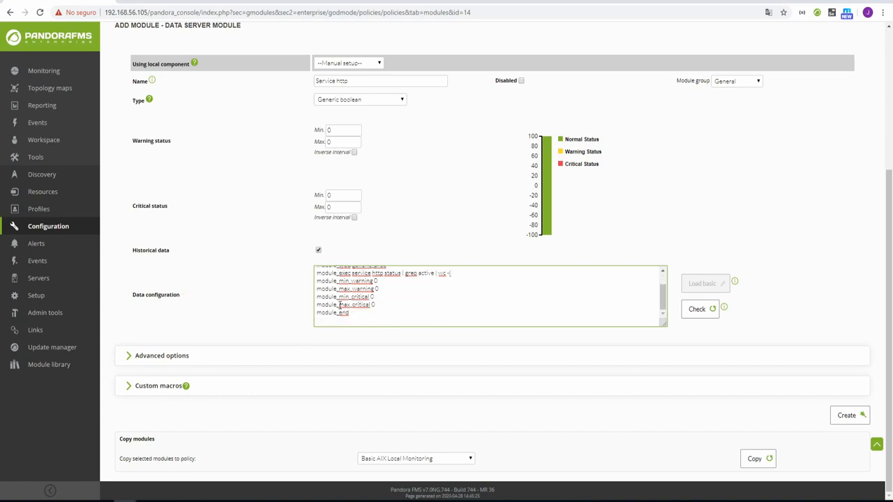
{"action": "left_click", "coordinate": [392, 292]}
{"action": "left_click_drag", "start_coordinate": [387, 306], "coordinate": [314, 282]}
{"action": "key", "text": "BackSpace"}
{"action": "key", "text": "BackSpace"}
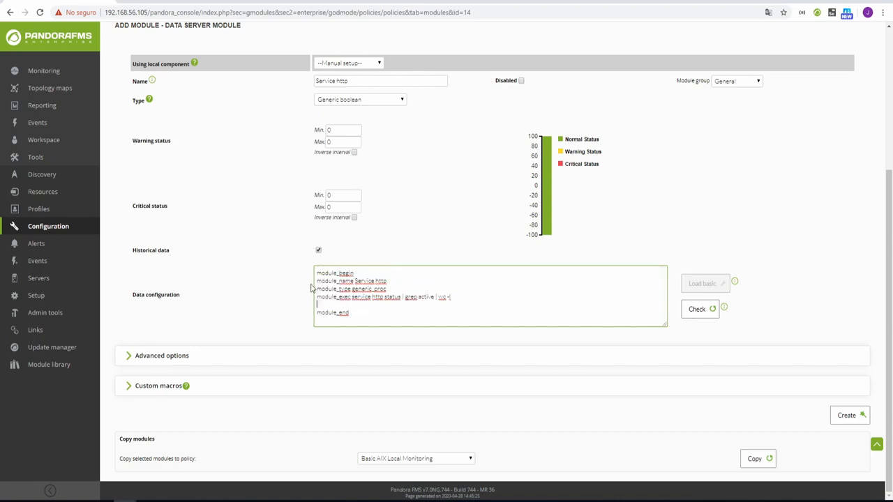
Expand Advanced options and create the Service http module in the policy.
{"action": "left_click", "coordinate": [184, 357]}
{"action": "scroll", "coordinate": [267, 375], "scroll_direction": "down", "scroll_amount": 2}
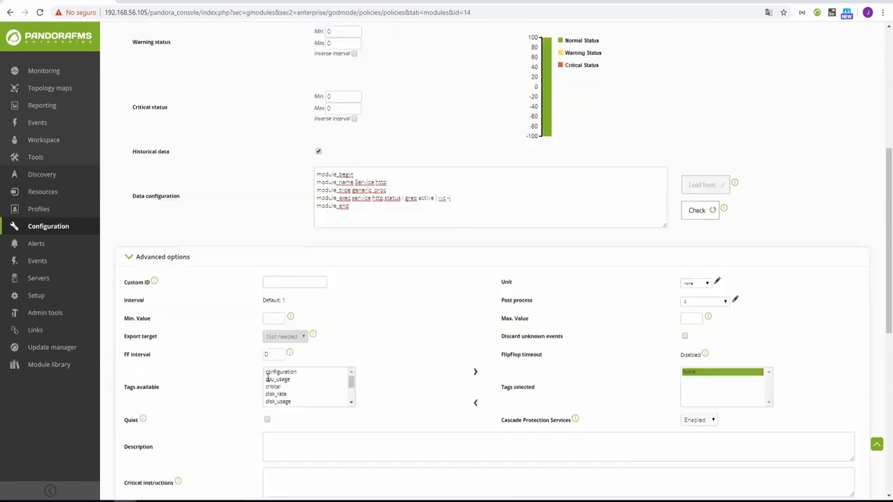
{"action": "scroll", "coordinate": [267, 377], "scroll_direction": "down", "scroll_amount": 2}
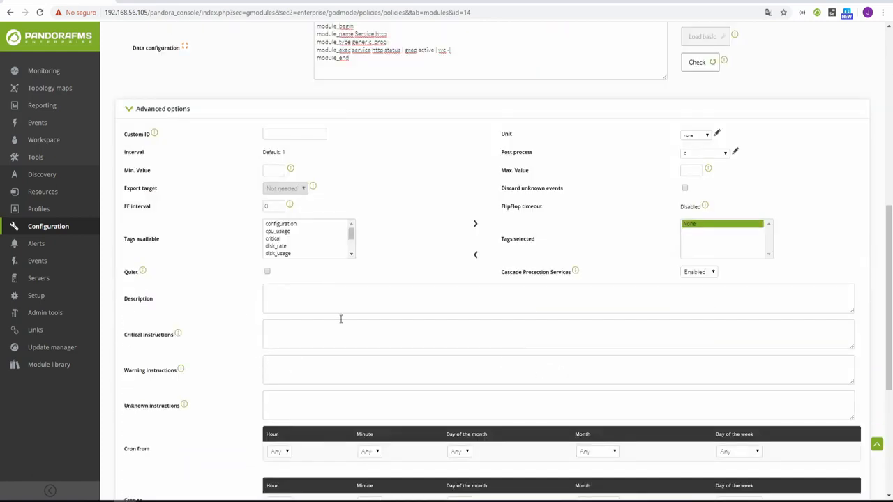
{"action": "scroll", "coordinate": [341, 319], "scroll_direction": "down", "scroll_amount": 4}
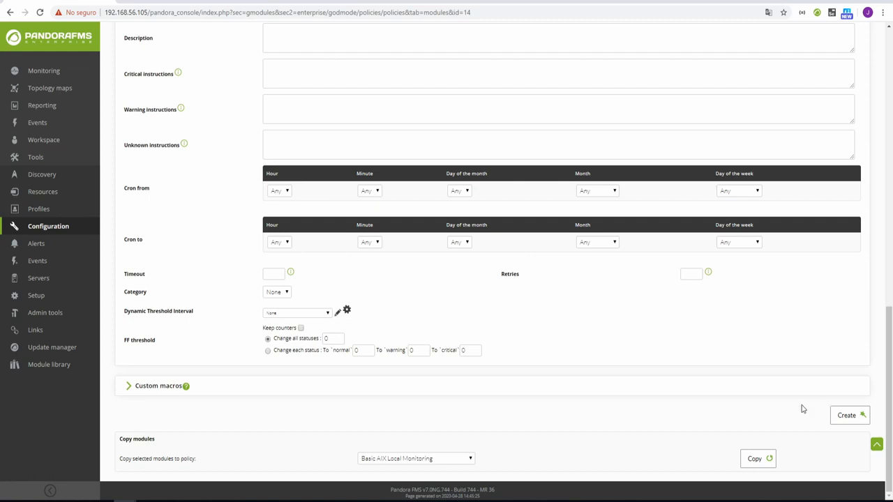
{"action": "left_click", "coordinate": [848, 415]}
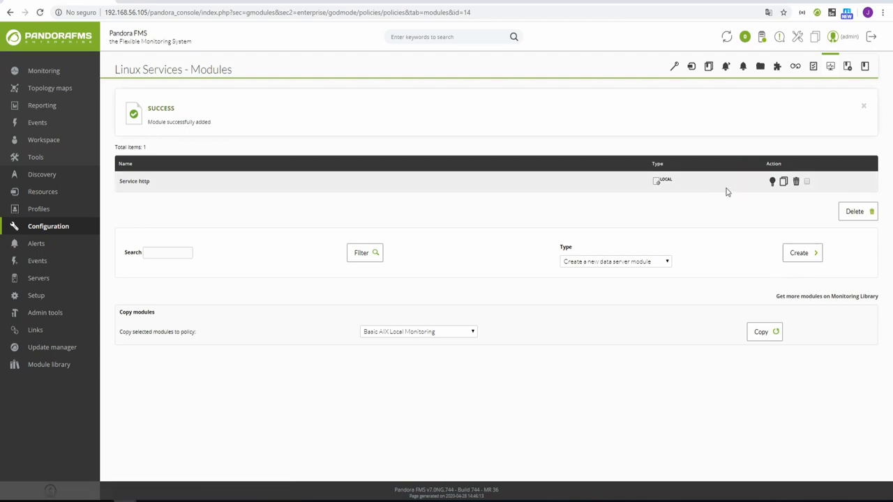
Add the Init services inventory module to the policy with username root and the account password.
{"action": "left_click", "coordinate": [814, 68]}
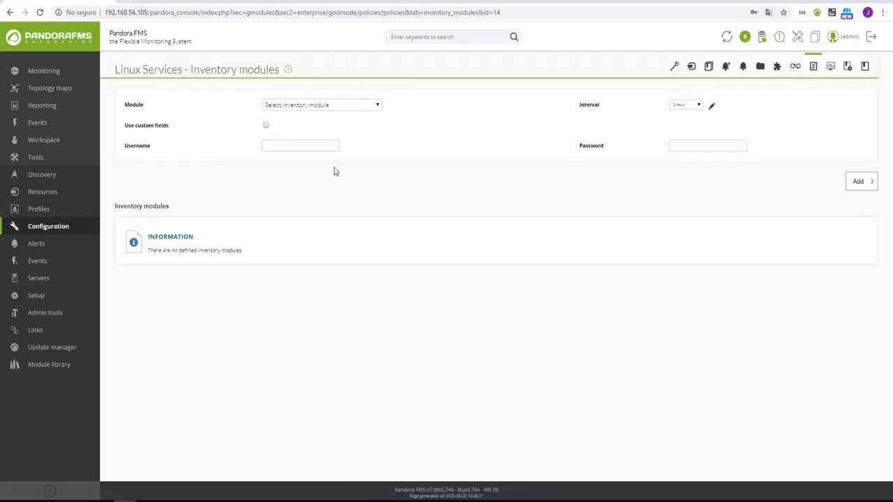
{"action": "left_click", "coordinate": [337, 108]}
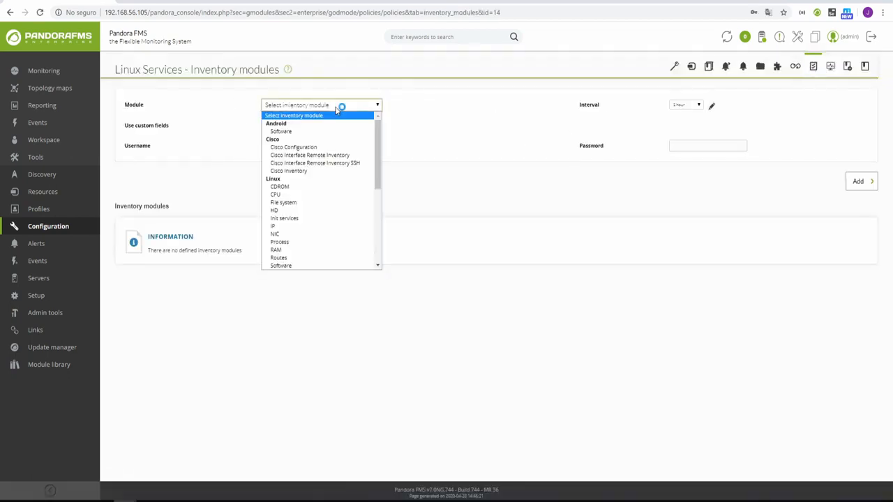
{"action": "left_click", "coordinate": [323, 223]}
{"action": "left_click", "coordinate": [293, 145]}
{"action": "type", "text": "root"}
{"action": "left_click", "coordinate": [696, 146]}
{"action": "type", "text": "p"}
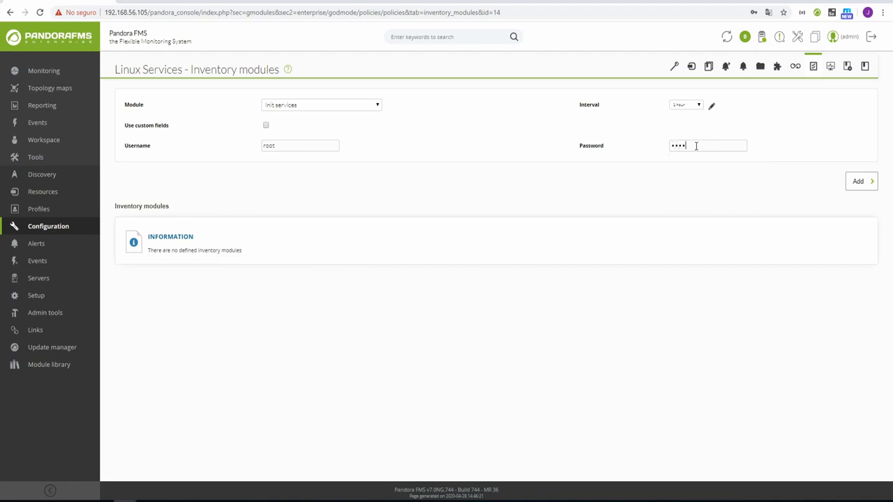
{"action": "left_click", "coordinate": [857, 181]}
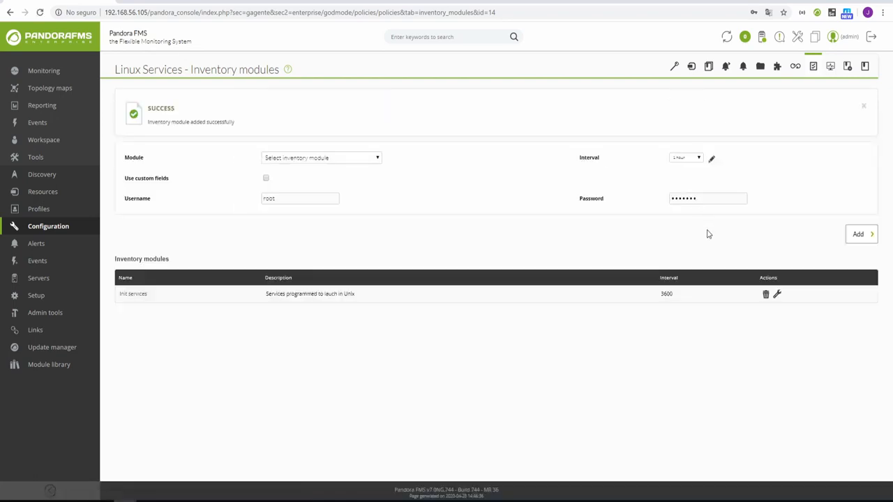
{"action": "mouse_move", "coordinate": [43, 228]}
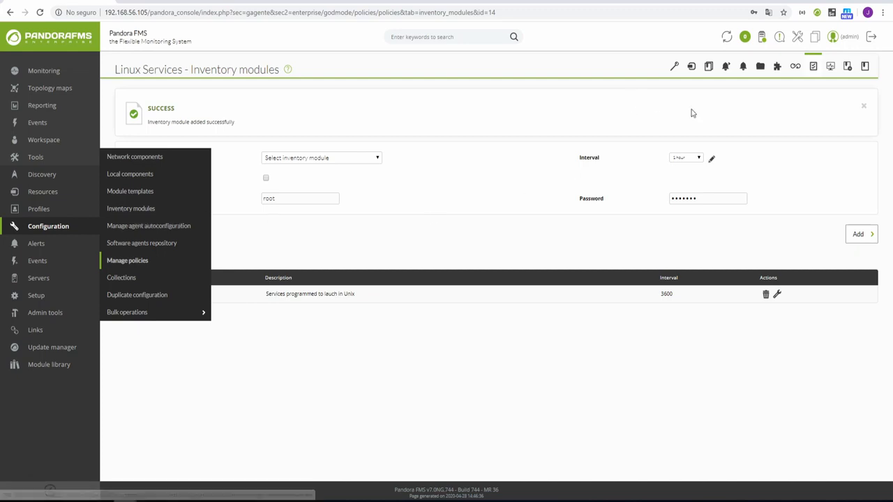
Add the agent plugin /usr/share/pandora_server/myplugin.pl to the policy's agent plugins.
{"action": "left_click", "coordinate": [778, 68]}
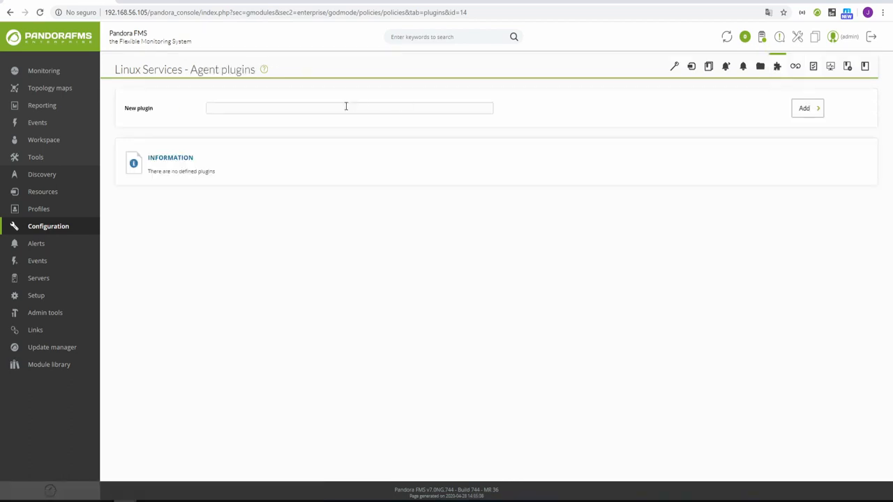
{"action": "type", "text": "/usr/share/pandora_server/myplugin.pl"}
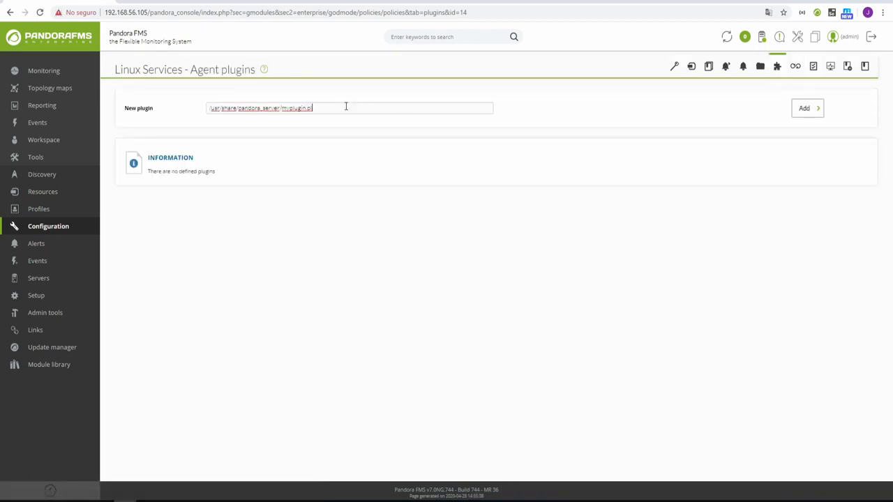
{"action": "left_click", "coordinate": [807, 109]}
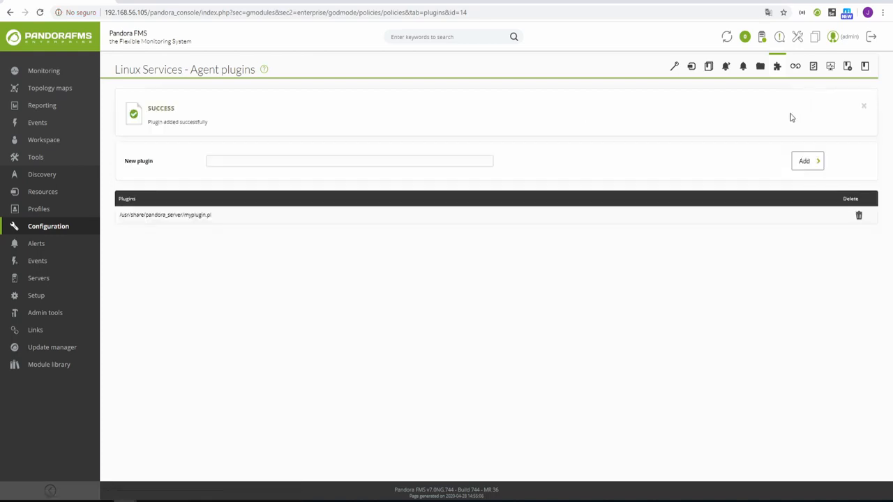
{"action": "left_click", "coordinate": [761, 67]}
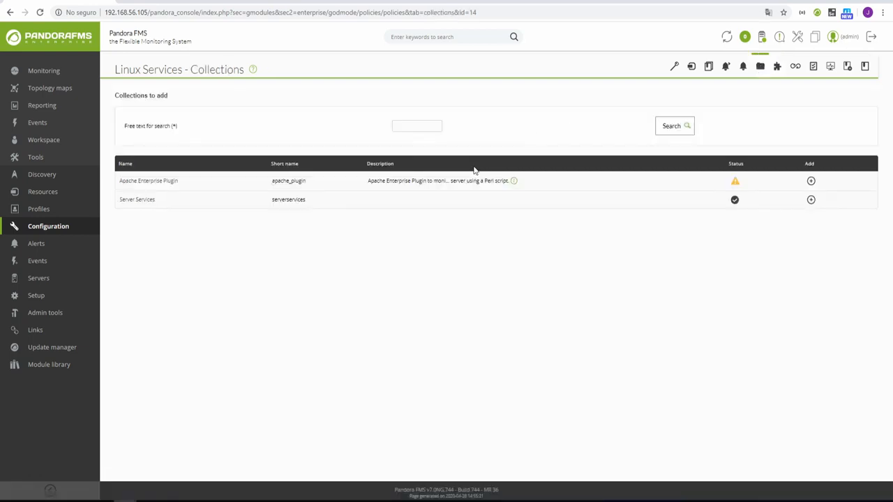
Include the Server Services collection in the Linux Services policy.
{"action": "left_click", "coordinate": [811, 200]}
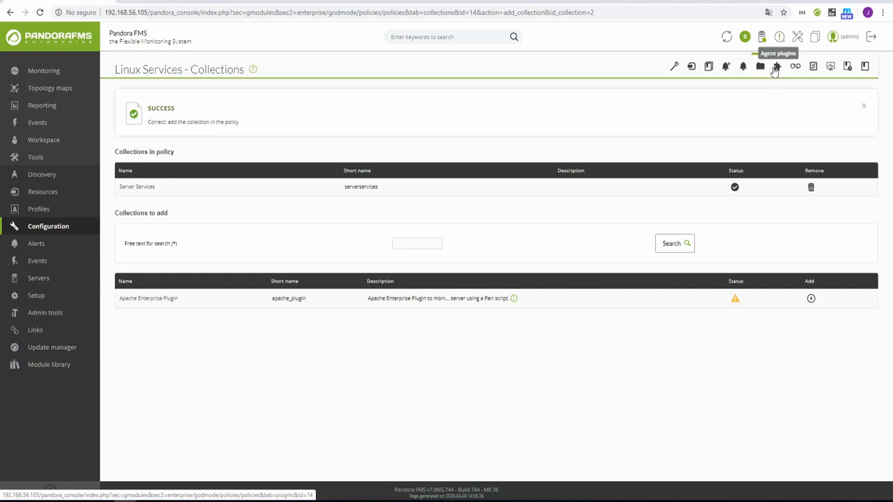
{"action": "left_click", "coordinate": [744, 75]}
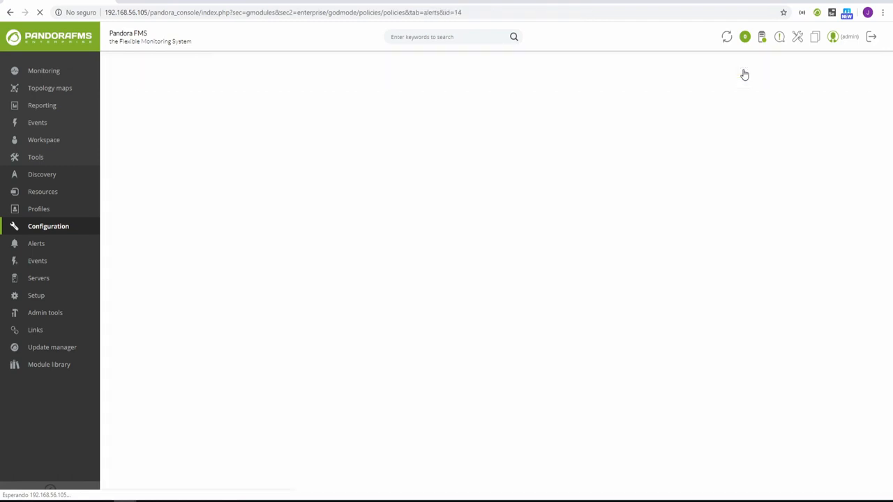
Add a Critical condition alert on the Service http module to the policy.
{"action": "left_click", "coordinate": [279, 183]}
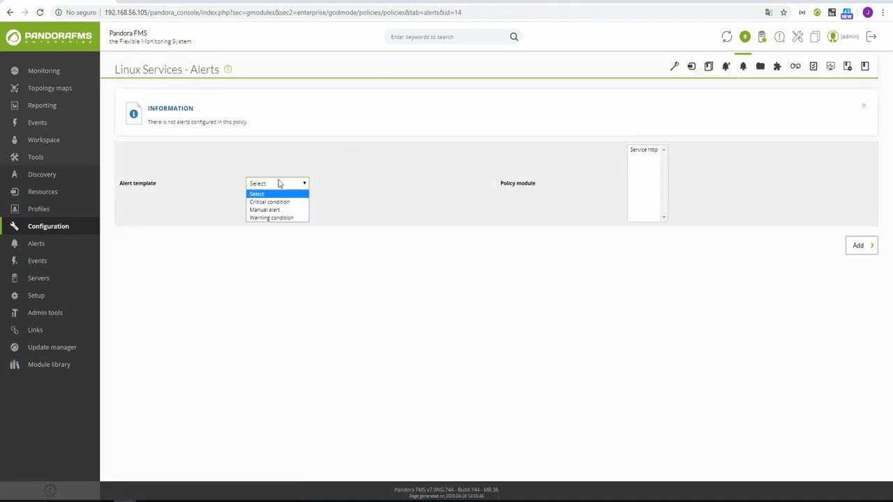
{"action": "left_click", "coordinate": [283, 201]}
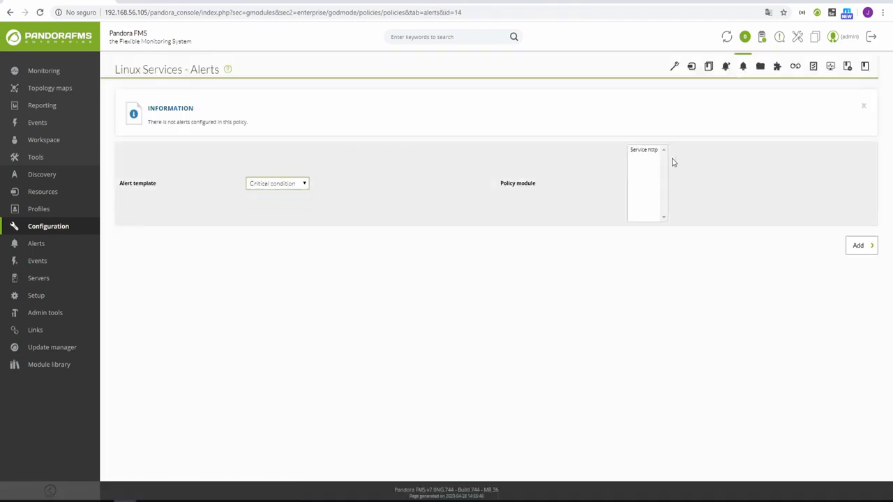
{"action": "left_click", "coordinate": [648, 150]}
{"action": "left_click", "coordinate": [861, 248]}
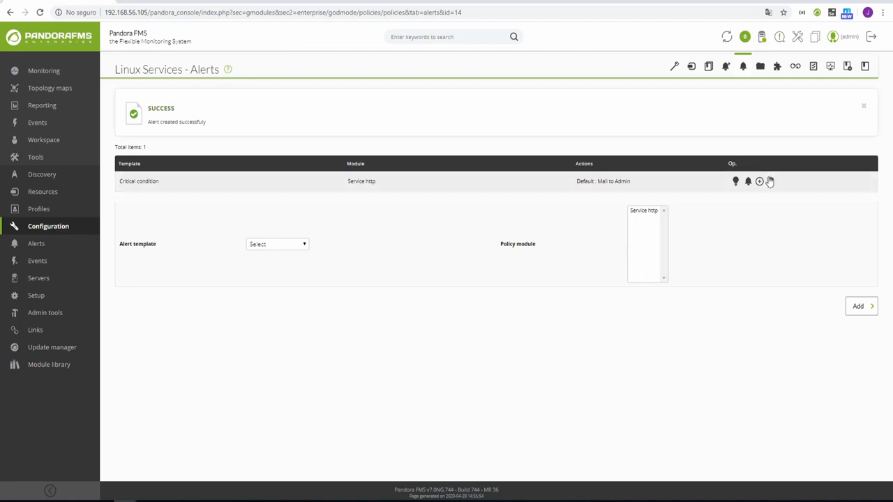
{"action": "left_click", "coordinate": [727, 68]}
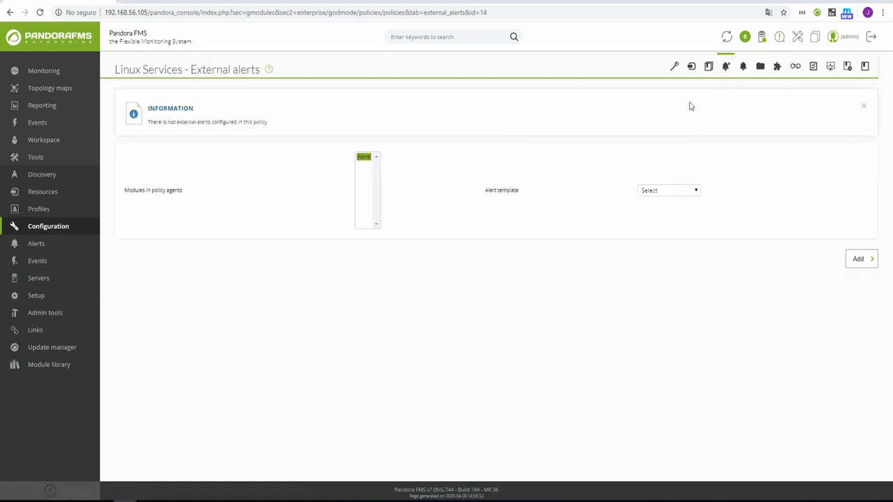
Look through the External alerts template list without adding anything, then go to the policy's Agents page.
{"action": "left_click", "coordinate": [676, 195]}
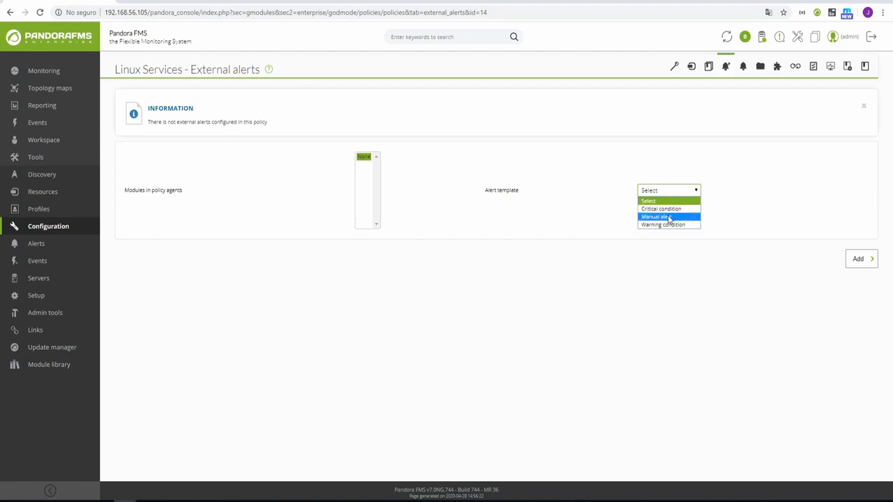
{"action": "left_click", "coordinate": [621, 233]}
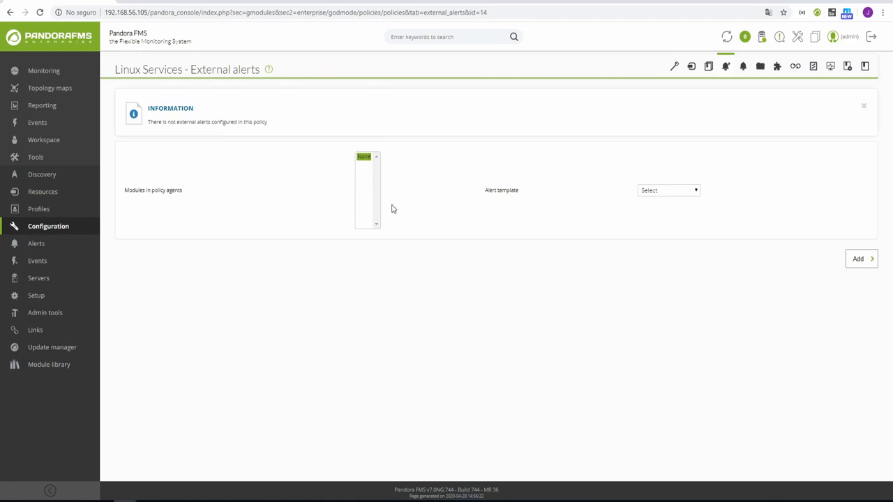
{"action": "left_click", "coordinate": [691, 69]}
Filter the agents for server_agent and add it to the policy.
{"action": "left_click", "coordinate": [188, 150]}
{"action": "type", "text": "server_agent"}
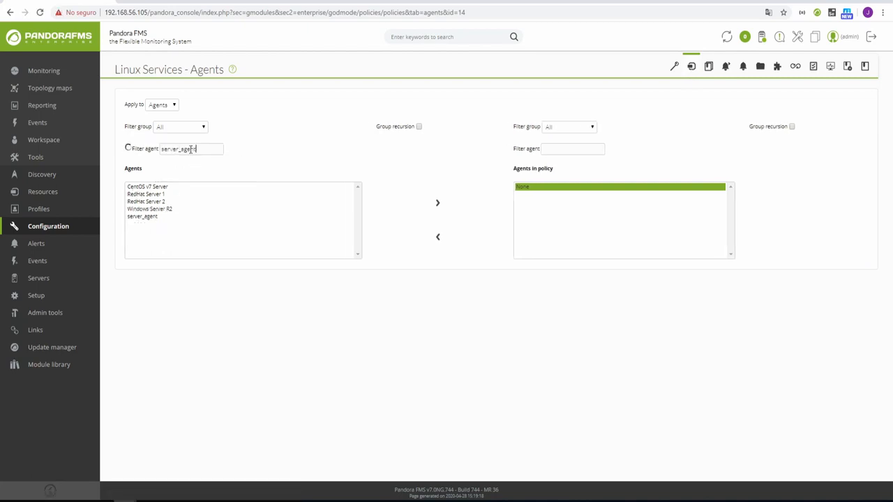
{"action": "left_click", "coordinate": [152, 187]}
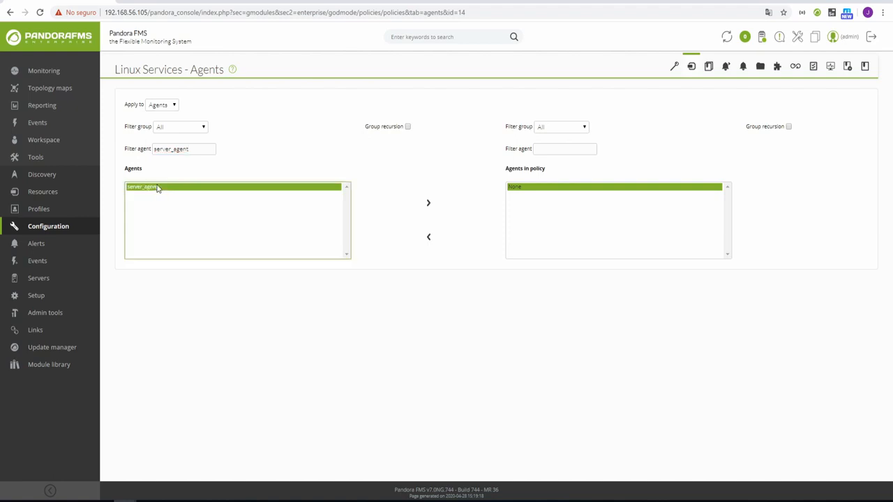
{"action": "left_click", "coordinate": [429, 205]}
{"action": "left_click", "coordinate": [480, 70]}
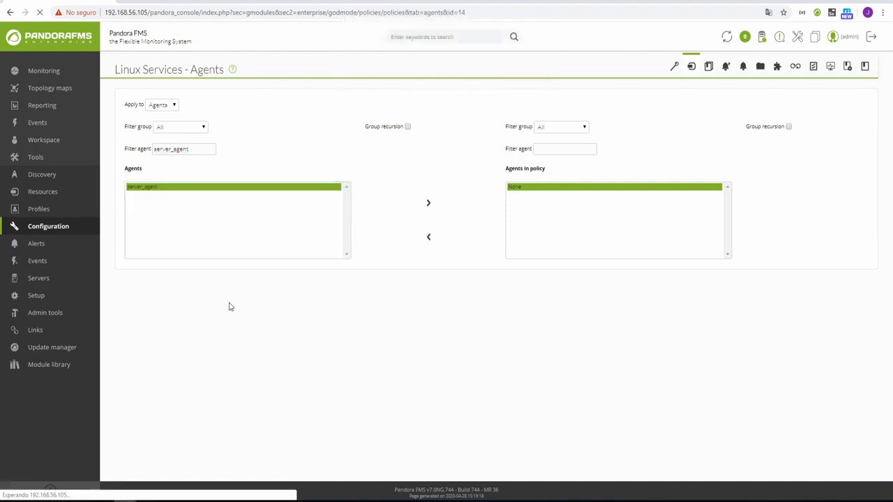
Add CentOS v7 Server and RedHat Server 1 to the policy as well.
{"action": "left_click", "coordinate": [153, 240]}
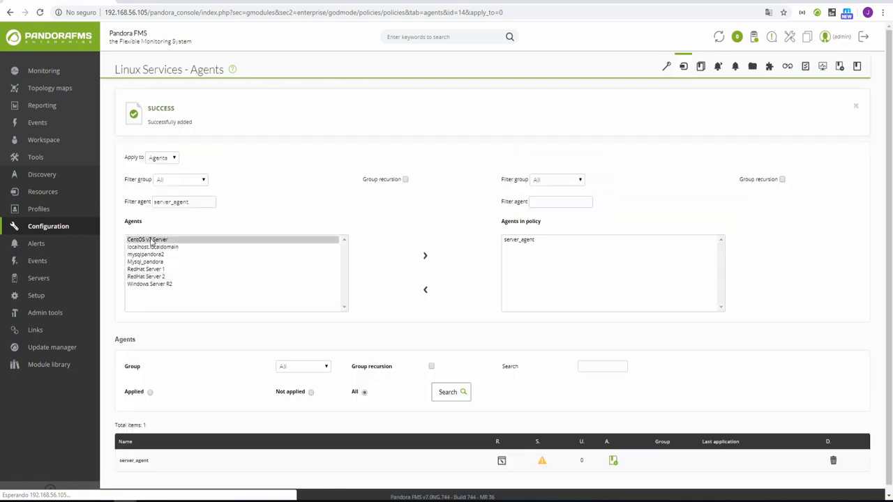
{"action": "left_click", "coordinate": [155, 270], "text": "ctrl"}
{"action": "left_click", "coordinate": [425, 255]}
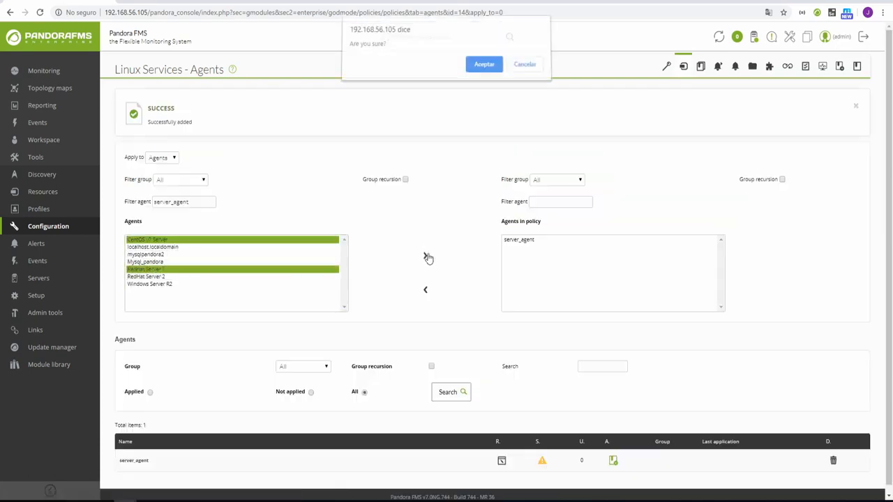
{"action": "left_click", "coordinate": [483, 68]}
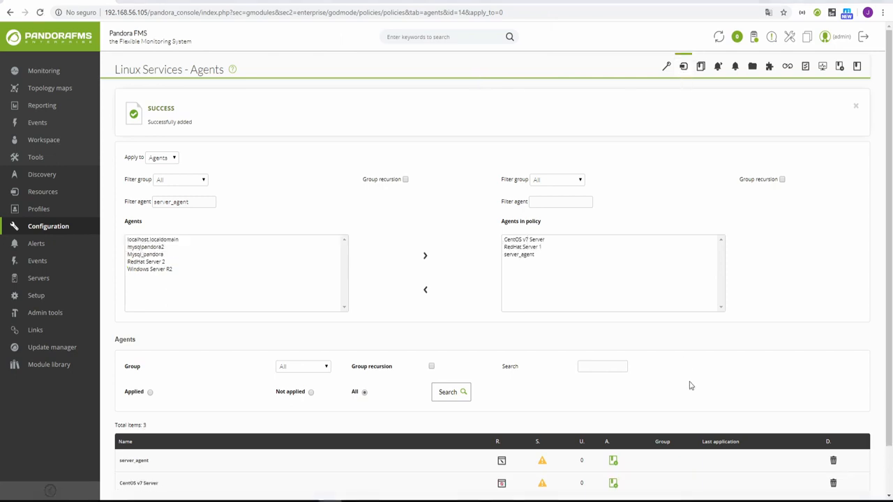
{"action": "scroll", "coordinate": [688, 385], "scroll_direction": "down", "scroll_amount": 2}
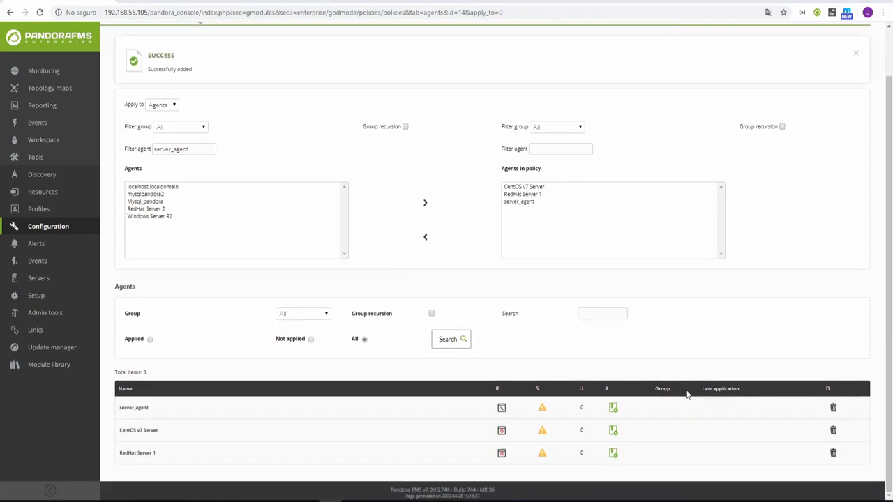
Apply the Linux Services policy to server_agent and run all queued policy operations.
{"action": "left_click", "coordinate": [613, 409]}
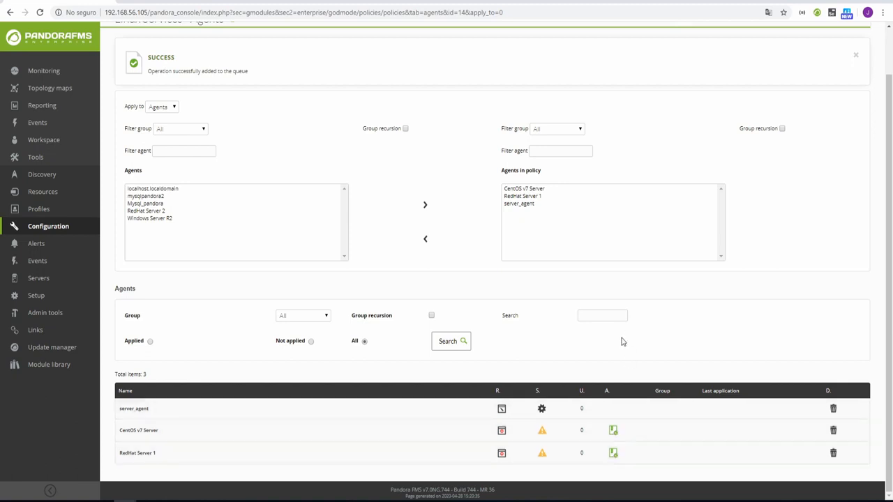
{"action": "scroll", "coordinate": [623, 342], "scroll_direction": "up", "scroll_amount": 1}
{"action": "left_click", "coordinate": [701, 68]}
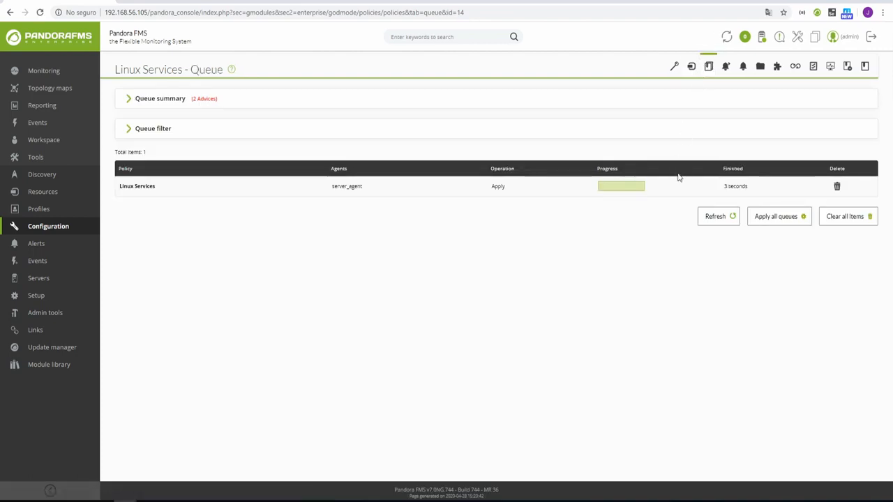
{"action": "left_click", "coordinate": [775, 221]}
Apply all queued policy operations, then open the Linux Services policy owning server_agent's Service http.
{"action": "left_click", "coordinate": [491, 70]}
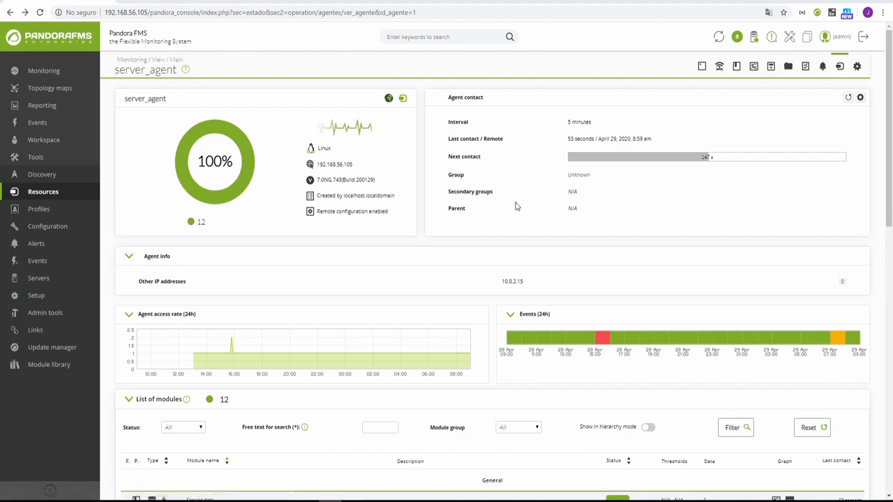
{"action": "scroll", "coordinate": [456, 258], "scroll_direction": "down", "scroll_amount": 3}
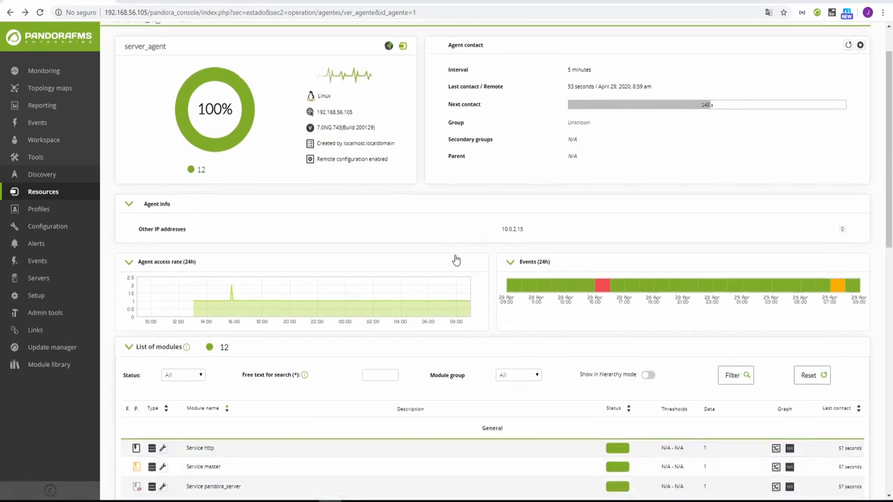
{"action": "scroll", "coordinate": [455, 260], "scroll_direction": "down", "scroll_amount": 3}
{"action": "scroll", "coordinate": [455, 259], "scroll_direction": "down", "scroll_amount": 3}
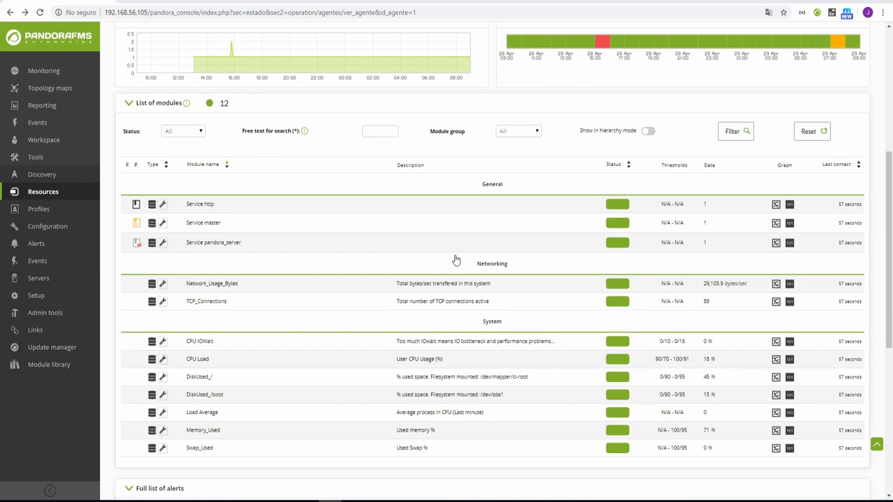
{"action": "scroll", "coordinate": [455, 260], "scroll_direction": "down", "scroll_amount": 1}
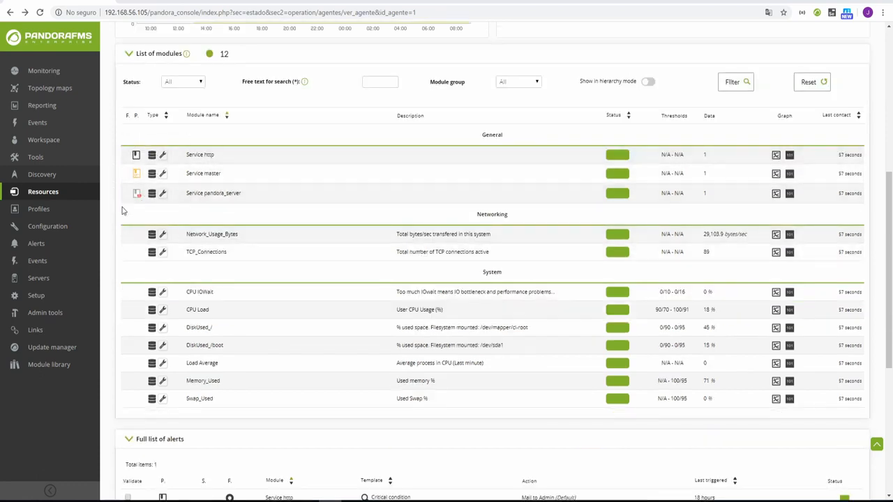
{"action": "left_click", "coordinate": [136, 155]}
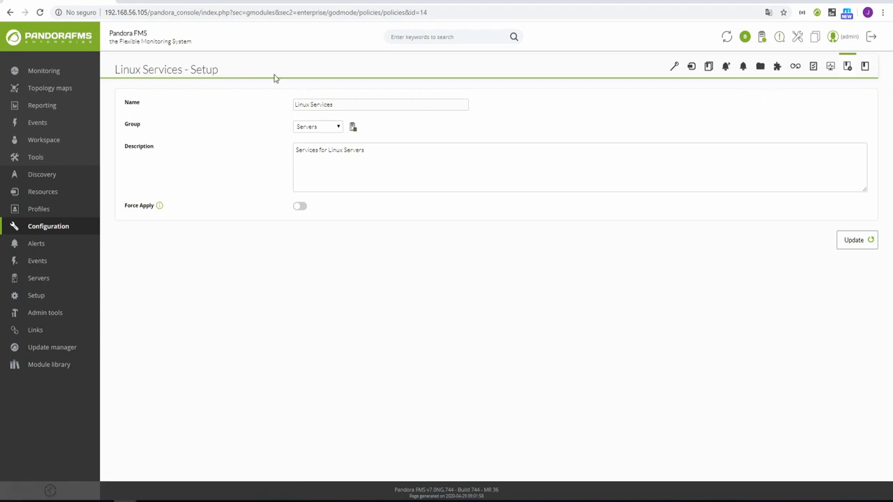
Go back to server_agent's page and bring its List of modules into view.
{"action": "left_click", "coordinate": [11, 12]}
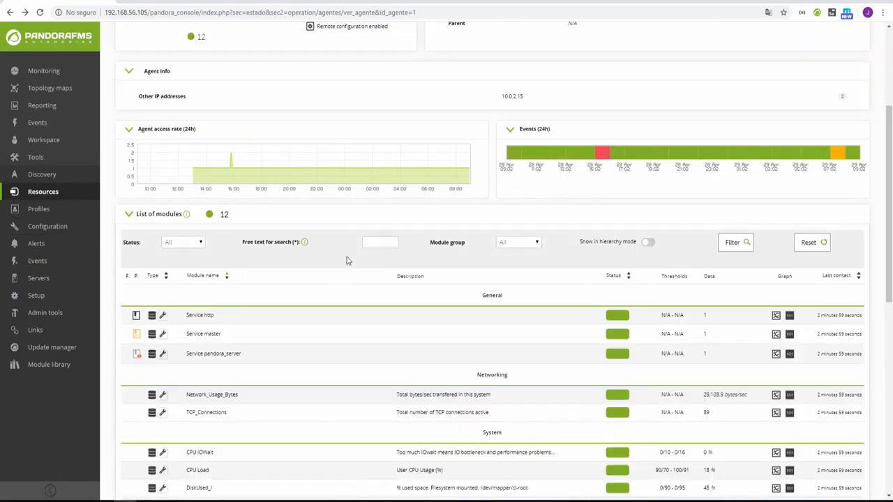
{"action": "scroll", "coordinate": [348, 270], "scroll_direction": "down", "scroll_amount": 2}
{"action": "scroll", "coordinate": [348, 270], "scroll_direction": "down", "scroll_amount": 1}
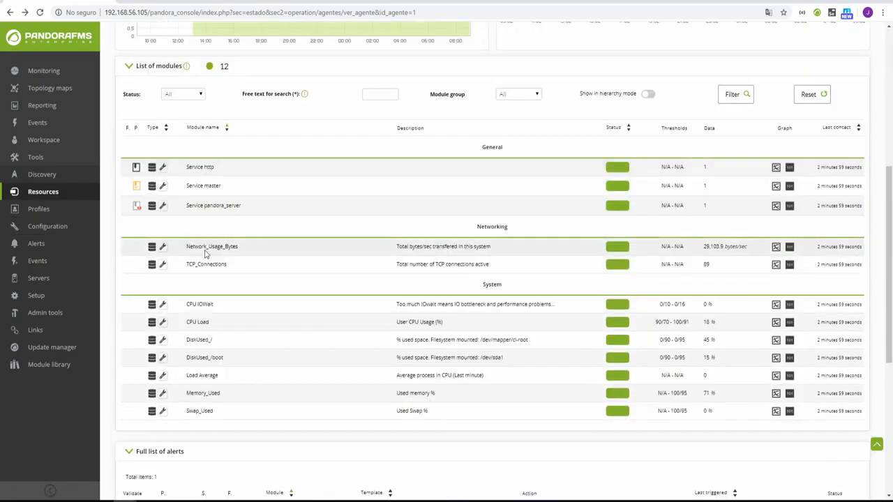
Open the Service master module's settings to confirm it is unlinked from the Linux Services policy.
{"action": "left_click", "coordinate": [162, 189]}
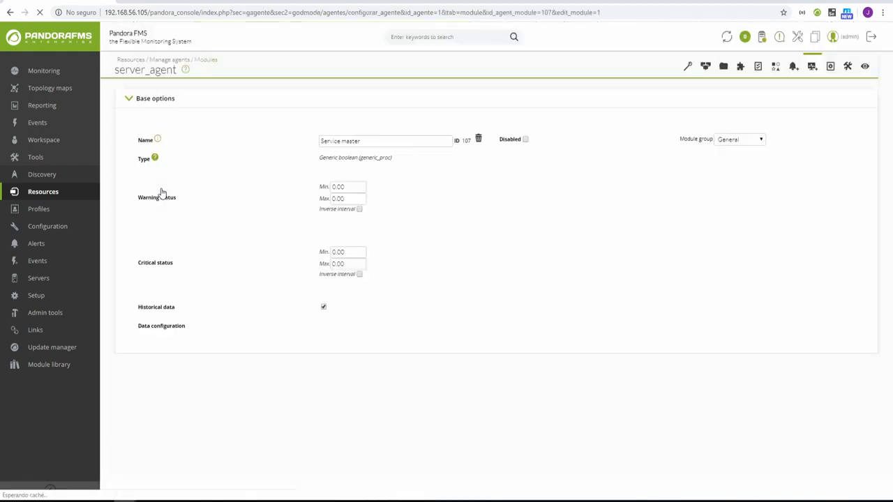
{"action": "scroll", "coordinate": [458, 252], "scroll_direction": "down", "scroll_amount": 2}
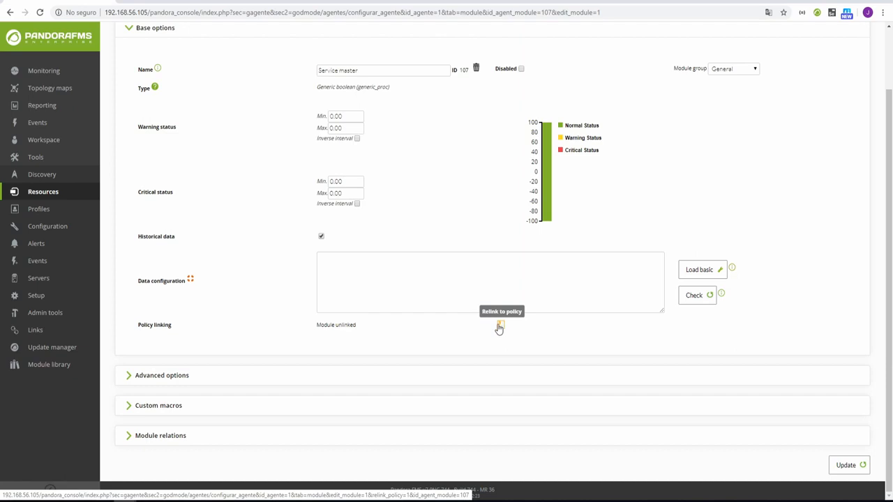
{"action": "scroll", "coordinate": [732, 251], "scroll_direction": "up", "scroll_amount": 1}
Return to server_agent's overview and open Linux Services from Service pandora_server's policy icon.
{"action": "left_click", "coordinate": [857, 66]}
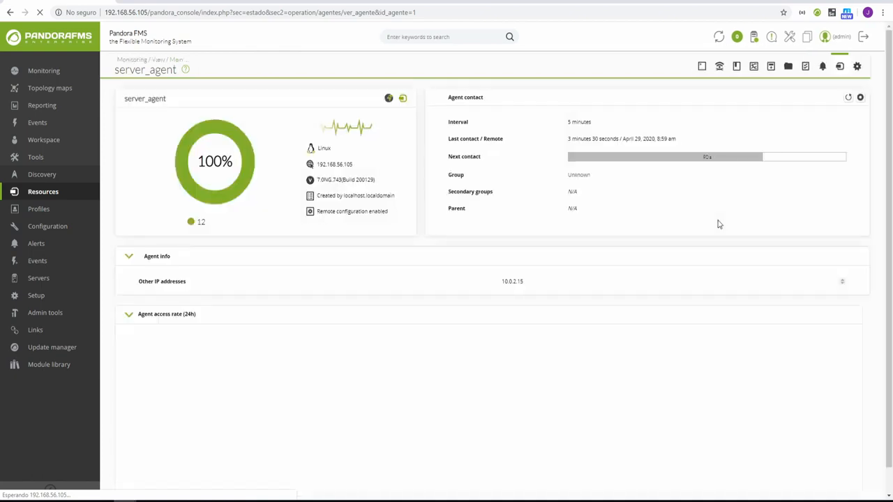
{"action": "scroll", "coordinate": [209, 260], "scroll_direction": "down", "scroll_amount": 4}
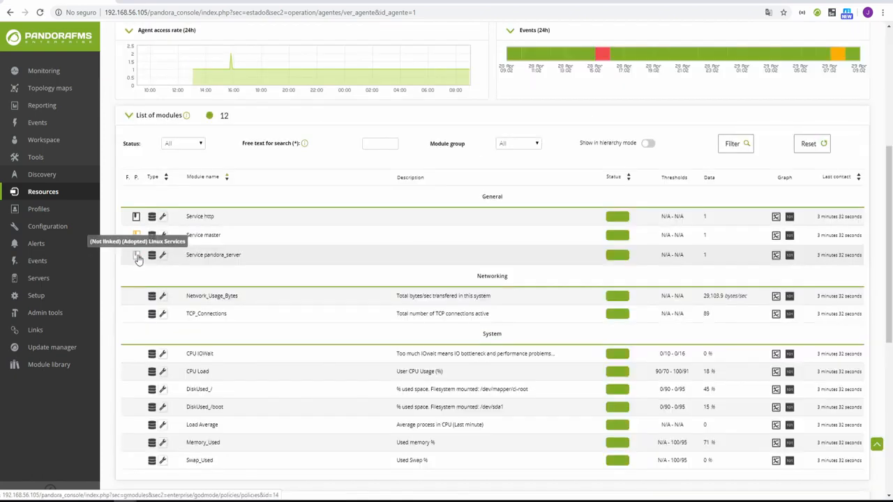
{"action": "left_click", "coordinate": [138, 257]}
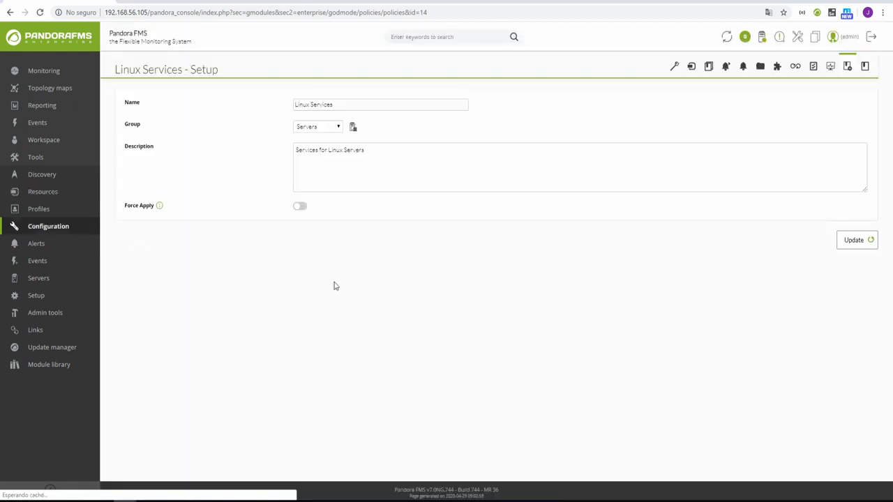
Relink Service master and Service pandora_server to the Linux Services policy from its Linking page.
{"action": "left_click", "coordinate": [795, 67]}
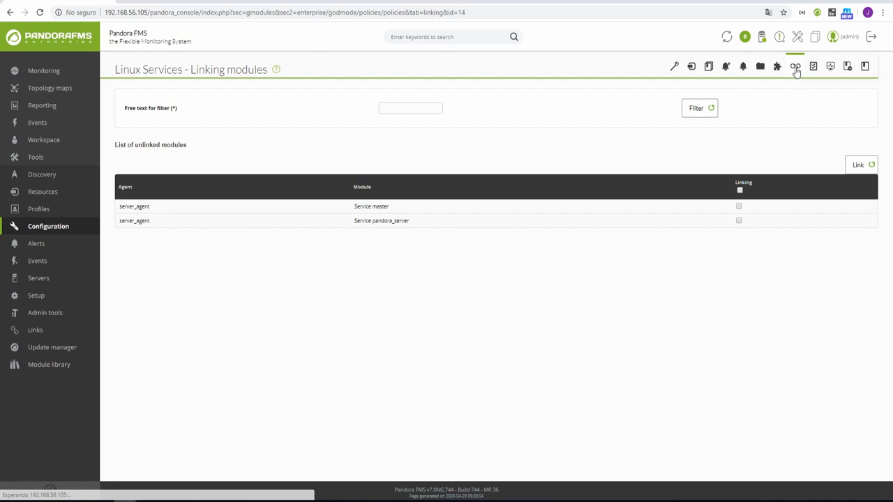
{"action": "left_click", "coordinate": [740, 207]}
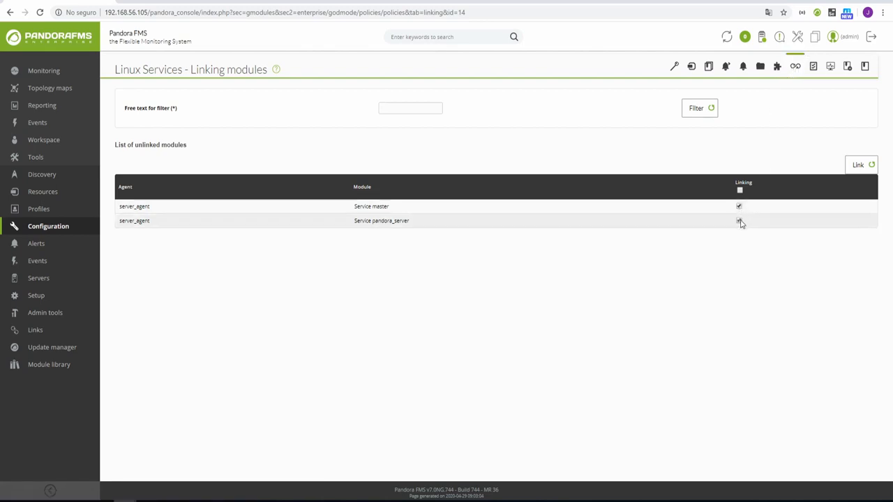
{"action": "left_click", "coordinate": [859, 167]}
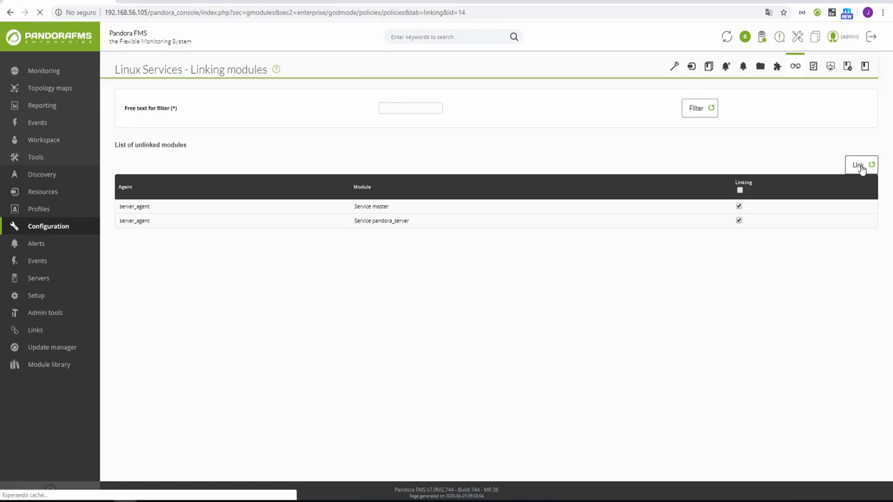